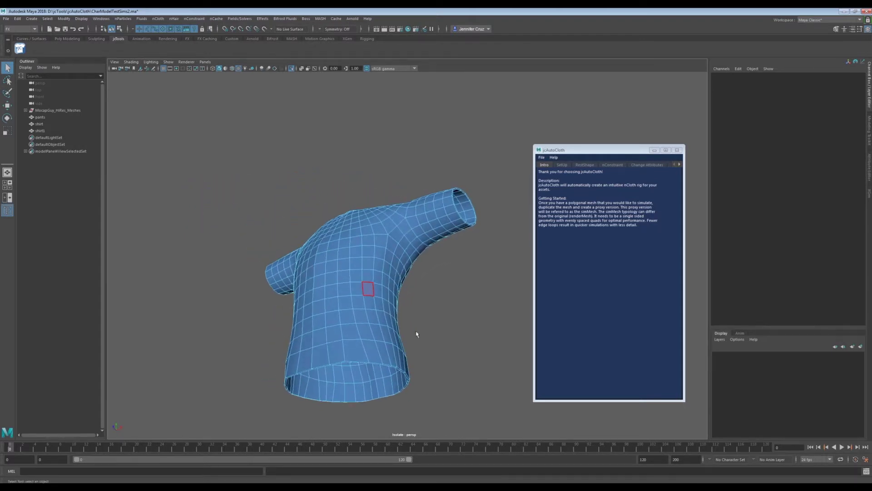
# Delete the rim face loops at the hem and sleeve openings and the inner shell of the duplicated shirt, shirt1
pyautogui.click(402, 372)
pyautogui.doubleClick(402, 371)
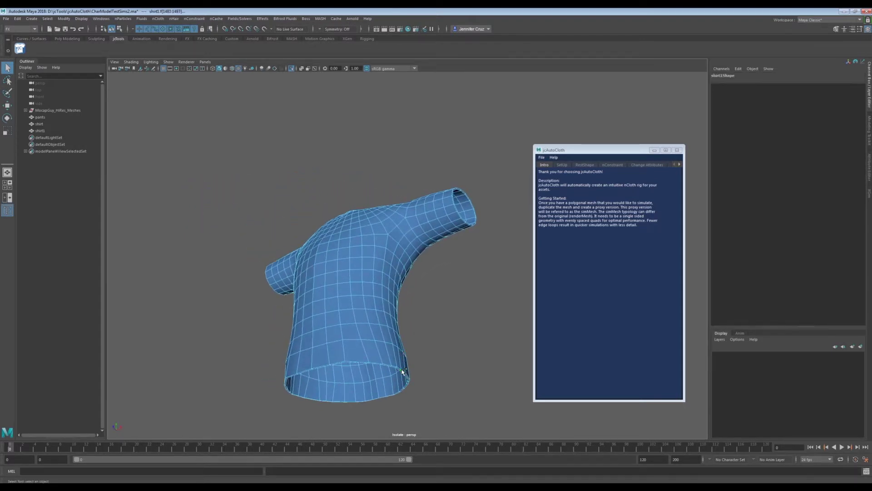
pyautogui.click(462, 192)
pyautogui.doubleClick(462, 191)
pyautogui.press('Delete')
pyautogui.doubleClick(462, 209)
pyautogui.press('Delete')
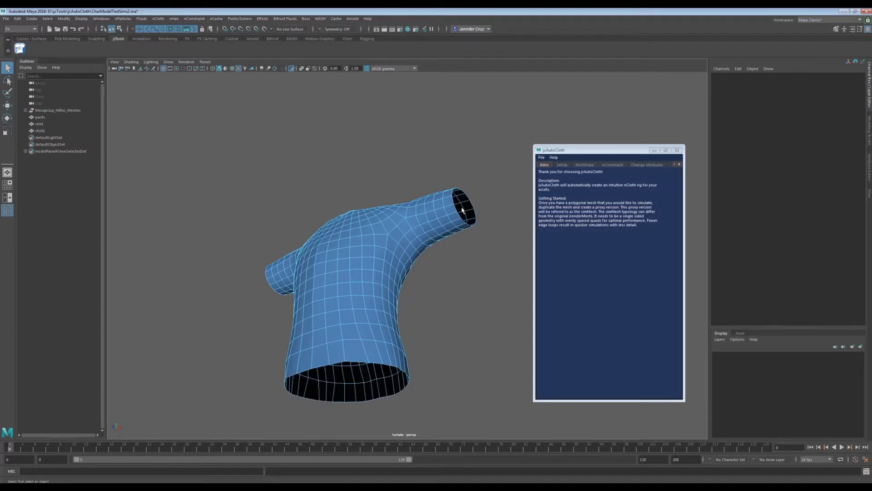
# Delete the edge loop just below the neckline of shirt1 and return to object selection
pyautogui.keyDown('alt'); pyautogui.moveTo(375, 245); pyautogui.dragTo(391, 253); pyautogui.keyUp('alt')
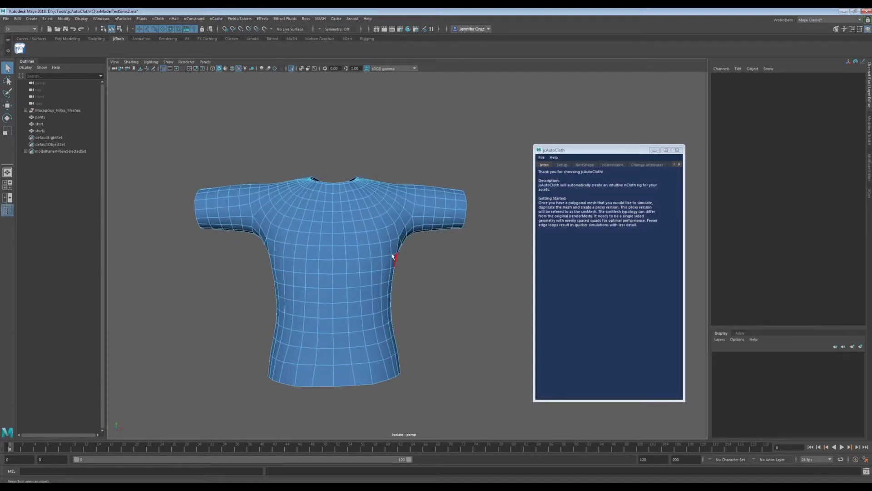
pyautogui.moveTo(344, 198); pyautogui.dragTo(347, 183, button='right')
pyautogui.doubleClick(343, 184)
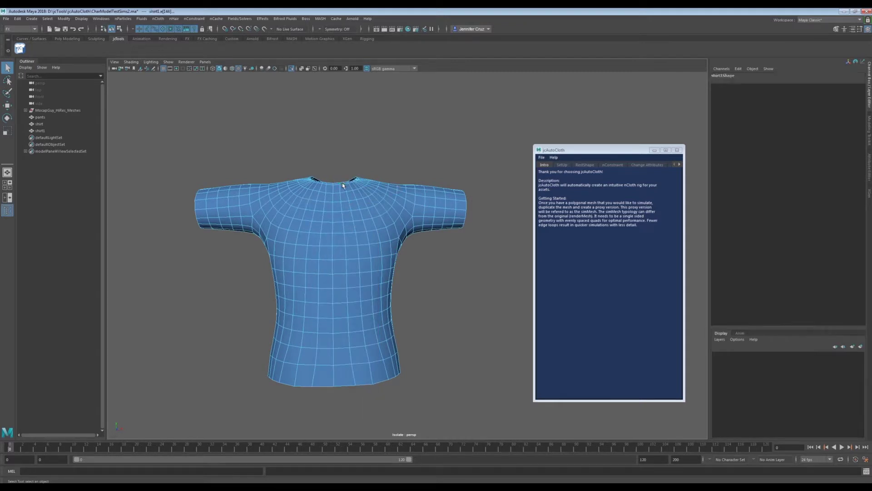
pyautogui.press('Delete')
pyautogui.keyDown('alt'); pyautogui.moveTo(342, 183); pyautogui.dragTo(337, 188); pyautogui.keyUp('alt')
pyautogui.moveTo(337, 189); pyautogui.dragTo(347, 132, button='right')
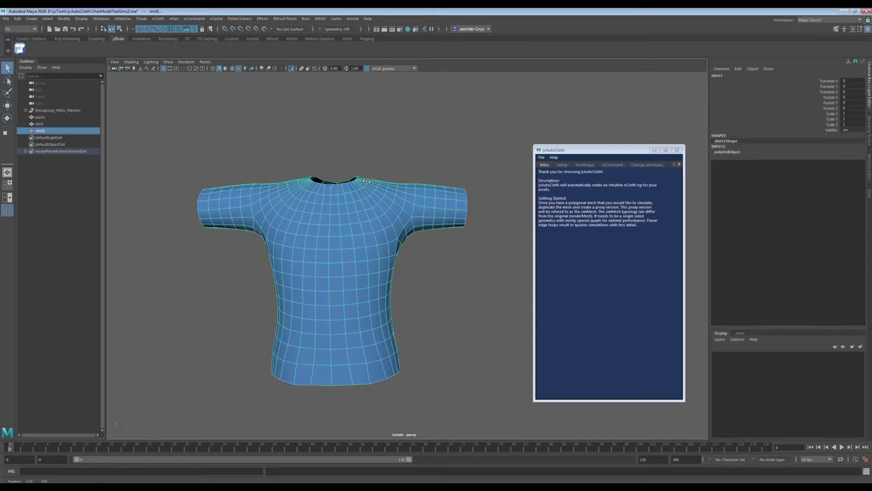
# Turn off the isolated display of shirt1 to show the whole character, and clear the selection
pyautogui.click(291, 68)
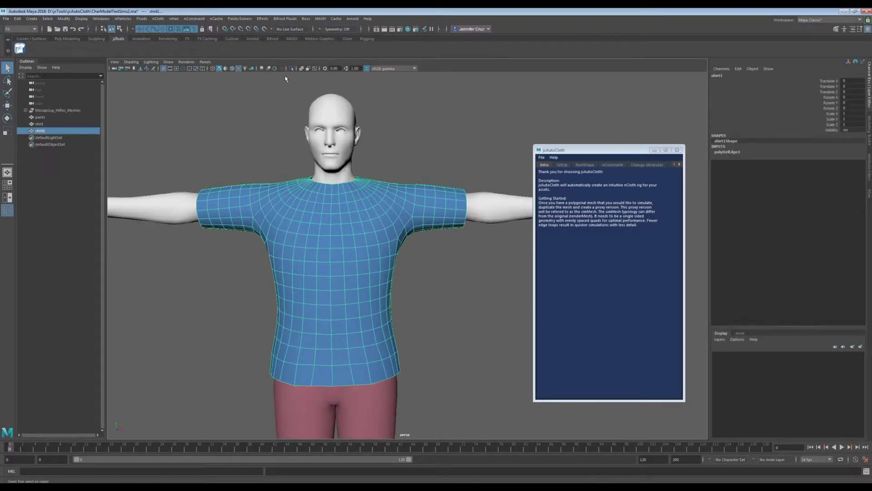
pyautogui.keyDown('alt'); pyautogui.moveTo(291, 227); pyautogui.dragTo(371, 223); pyautogui.keyUp('alt')
pyautogui.keyDown('alt'); pyautogui.moveTo(449, 242); pyautogui.dragTo(386, 243); pyautogui.keyUp('alt')
pyautogui.click(435, 258)
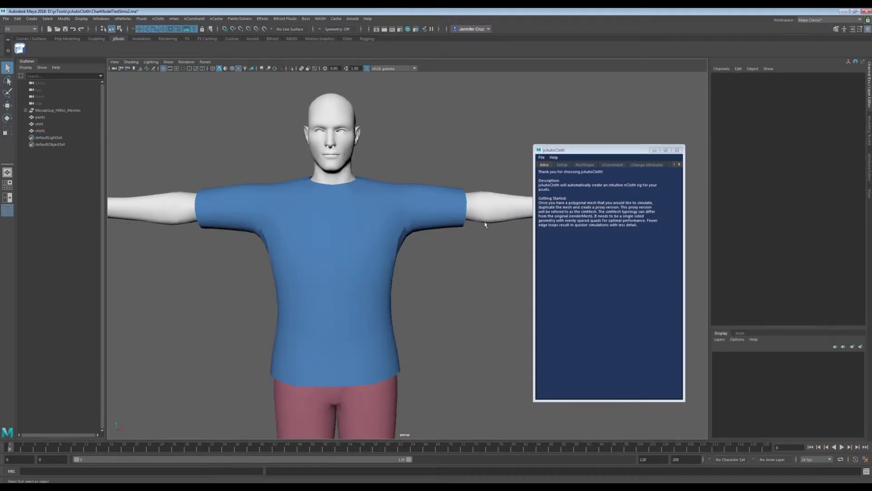
# In the jcAutoCloth setup options, set the rig prefix to "shirt" and name the new nucleus "Main"
pyautogui.click(563, 165)
pyautogui.click(582, 174)
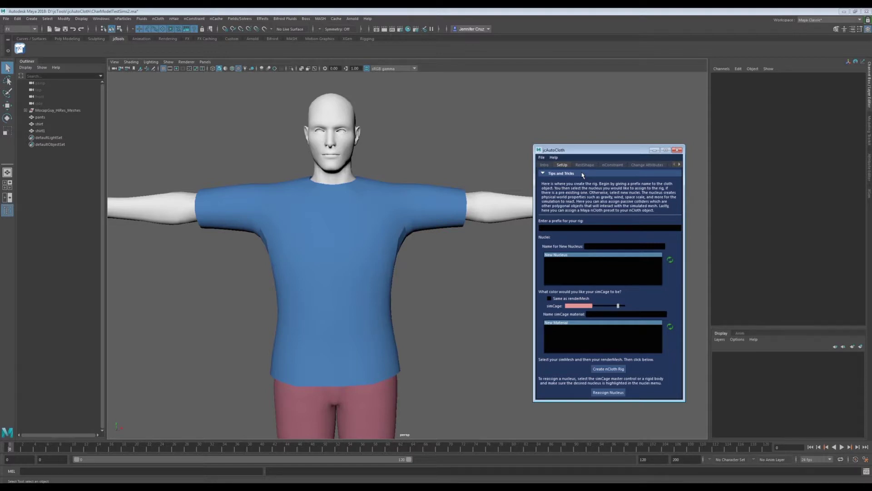
pyautogui.click(582, 175)
pyautogui.click(576, 189)
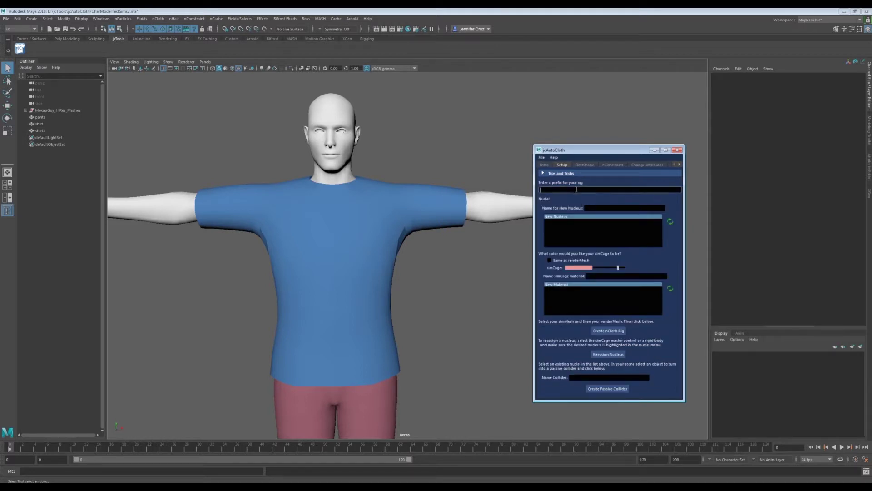
pyautogui.write('shirt')
pyautogui.press('Tab')
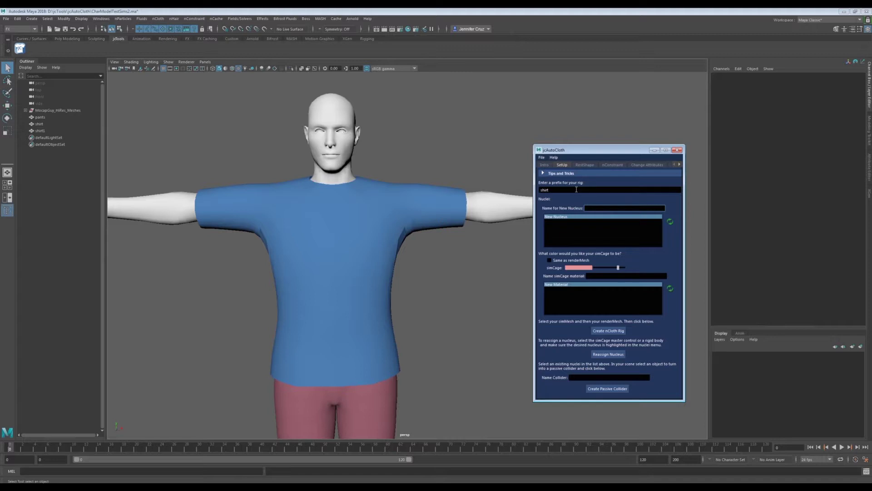
pyautogui.press('Tab')
pyautogui.write('Main')
pyautogui.click(575, 218)
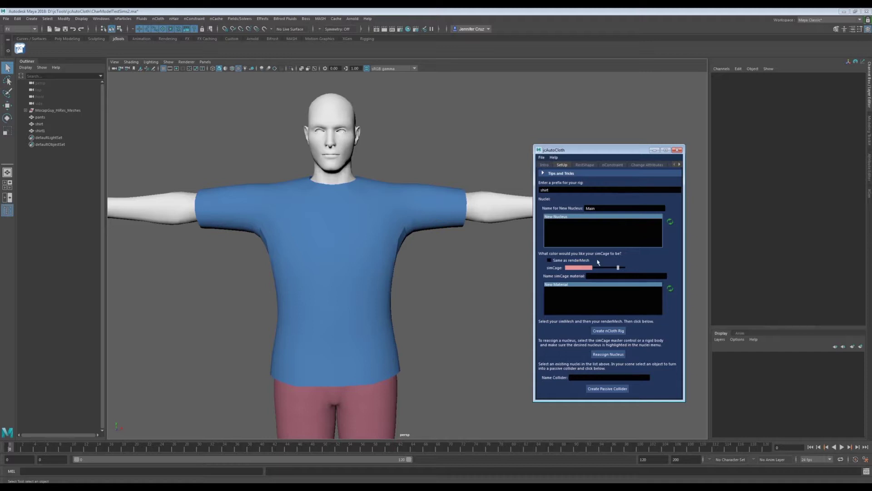
# Set the simCage color to the light green from the color history and name its material "simCage"
pyautogui.click(589, 268)
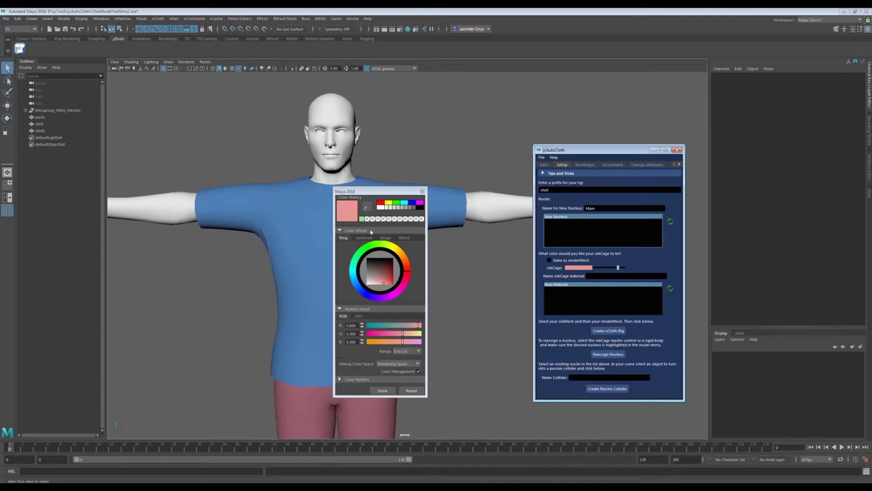
pyautogui.click(361, 219)
pyautogui.click(382, 390)
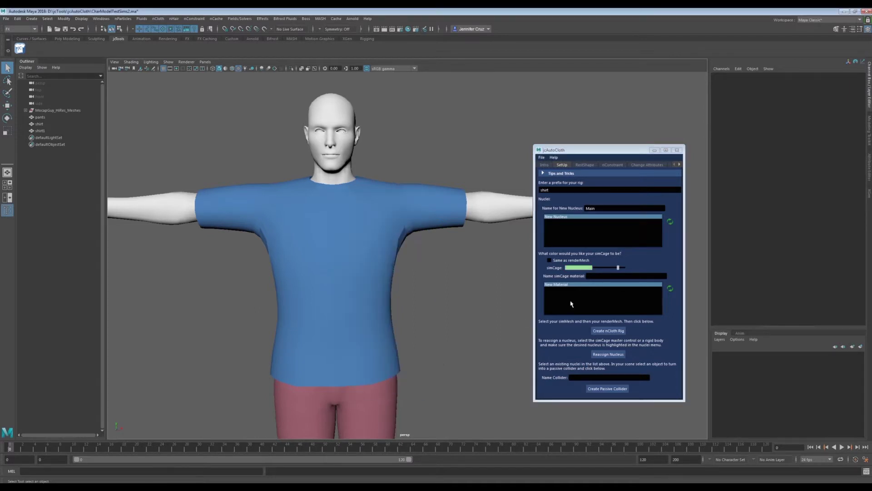
pyautogui.click(616, 275)
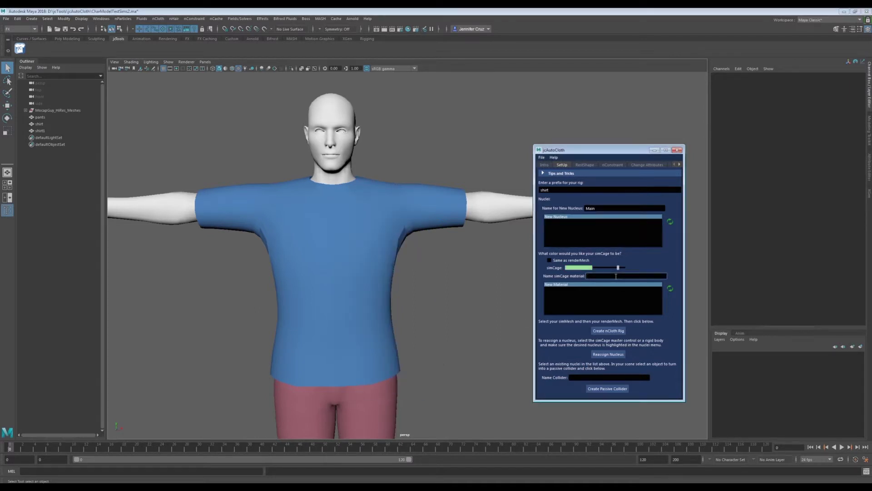
pyautogui.write('simCage')
# Create the nCloth rig using shirt1 as the simMesh and shirt as the renderMesh
pyautogui.click(616, 331)
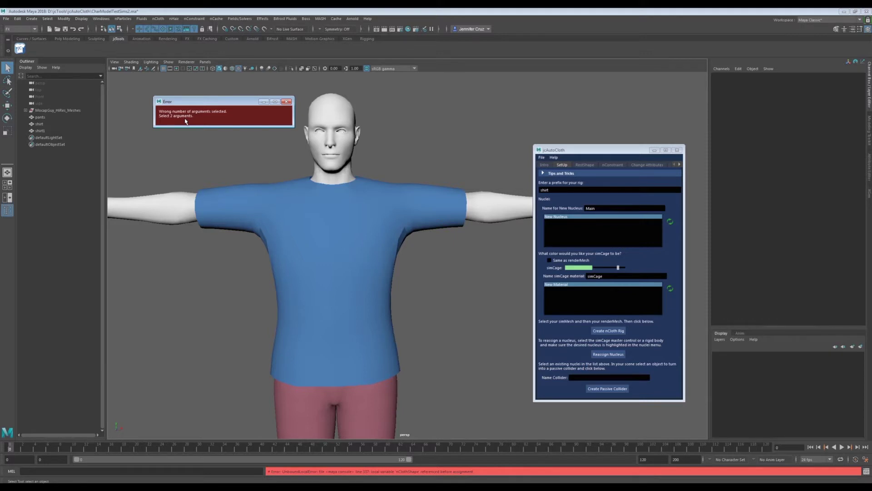
pyautogui.click(286, 101)
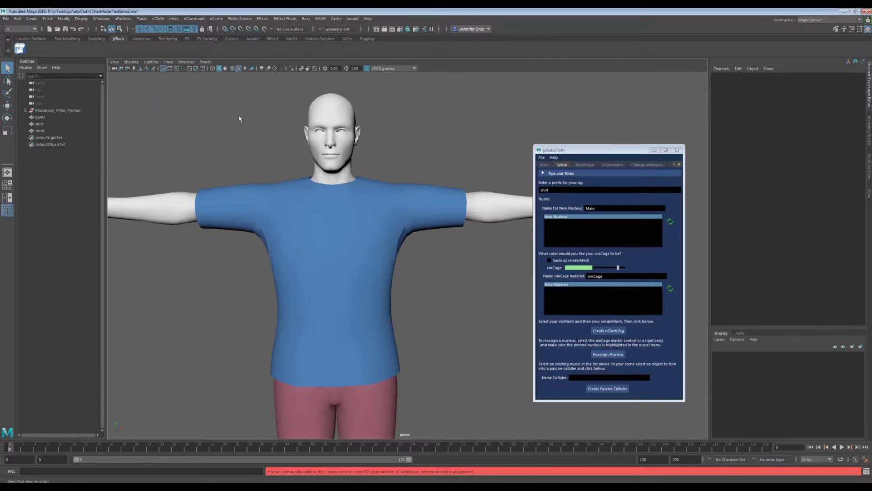
pyautogui.click(69, 131)
pyautogui.keyDown('ctrl'); pyautogui.click(68, 124); pyautogui.keyUp('ctrl')
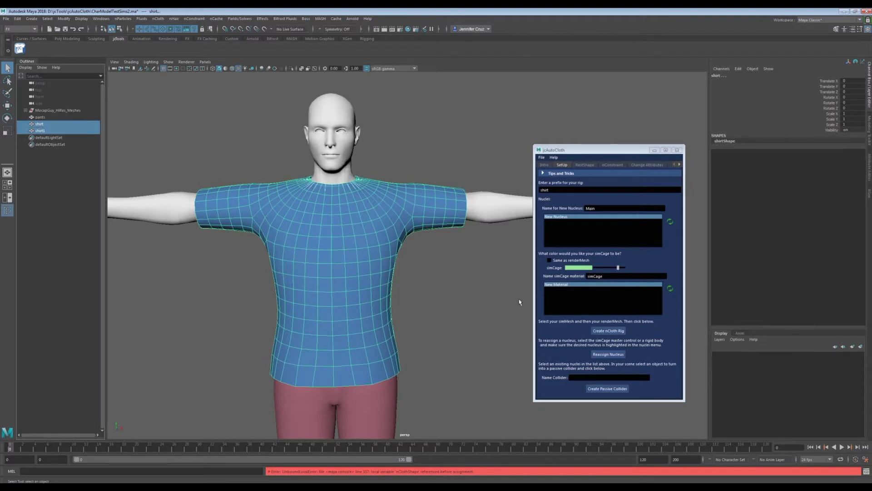
pyautogui.click(616, 331)
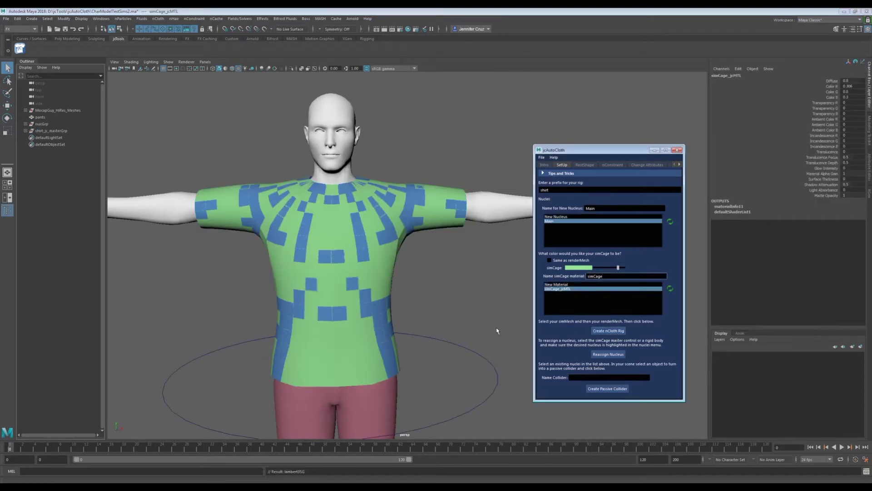
# Expand the nucleus group and shirt_jc_masterGrp to examine the hierarchy of the new cloth rig
pyautogui.keyDown('alt'); pyautogui.moveTo(496, 335); pyautogui.dragTo(405, 323, button='right'); pyautogui.keyUp('alt')
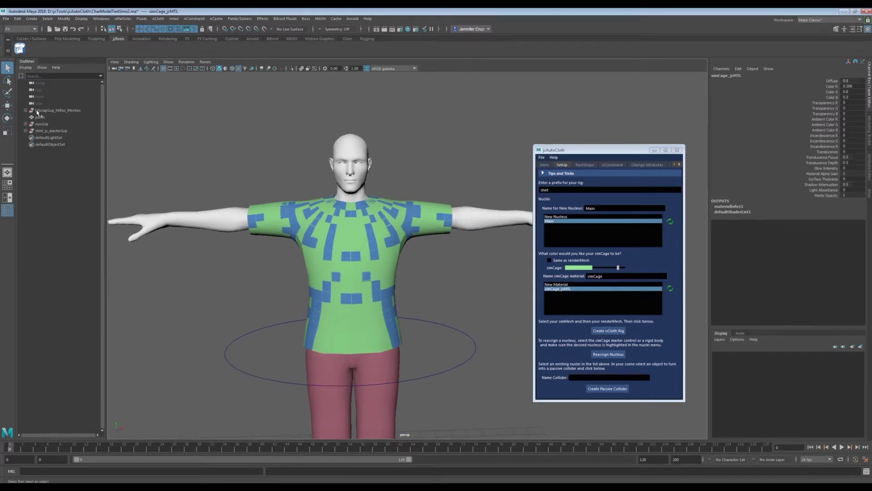
pyautogui.click(24, 124)
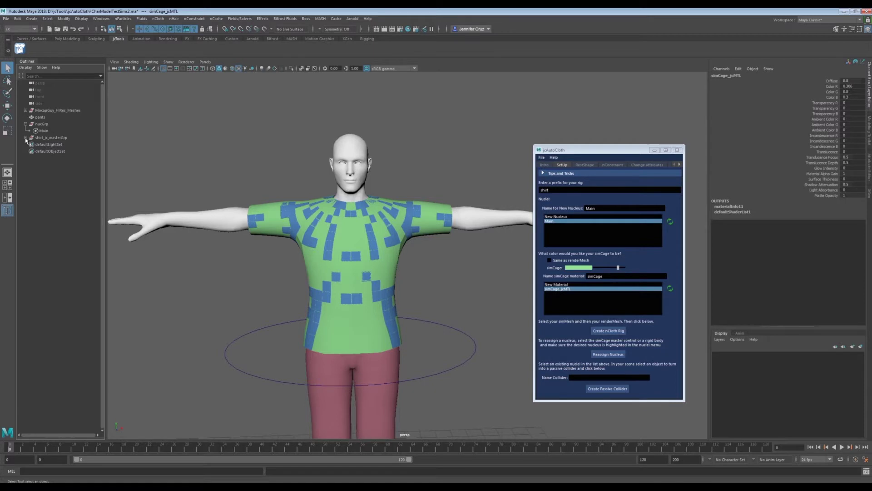
pyautogui.click(25, 137)
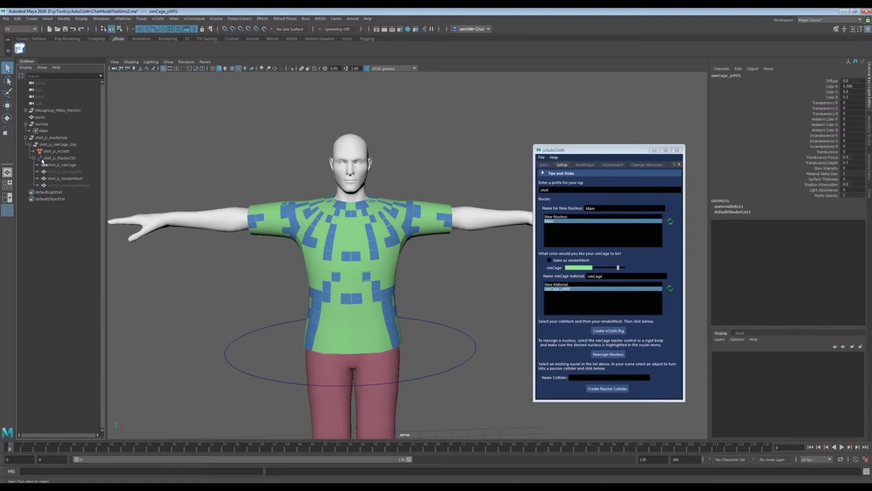
# Select shirt_jc_MasterCtrl and switch its sim mesh and render mesh visibility off and back on, one after the other
pyautogui.click(71, 159)
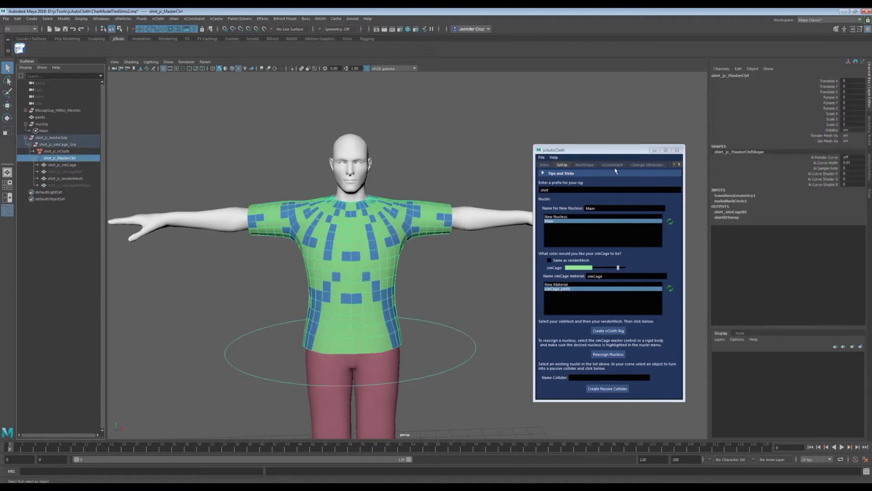
pyautogui.click(851, 141)
pyautogui.click(851, 146)
pyautogui.click(851, 141)
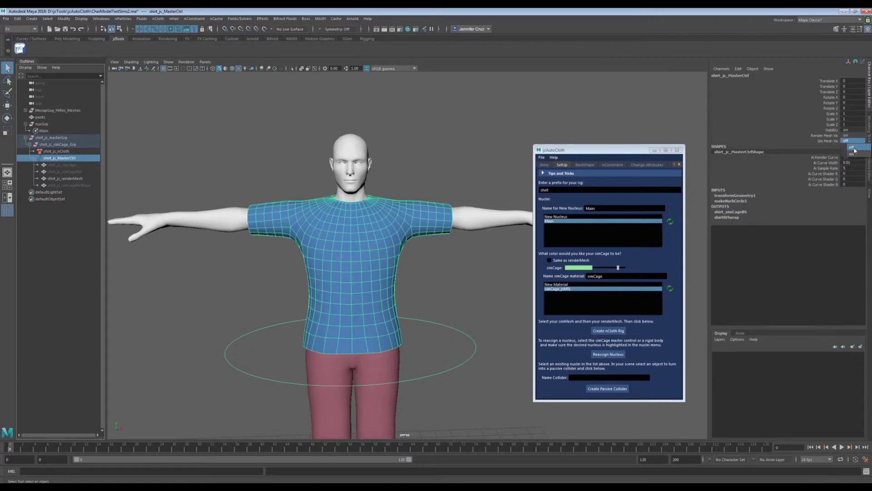
pyautogui.click(854, 150)
pyautogui.click(850, 136)
pyautogui.click(851, 141)
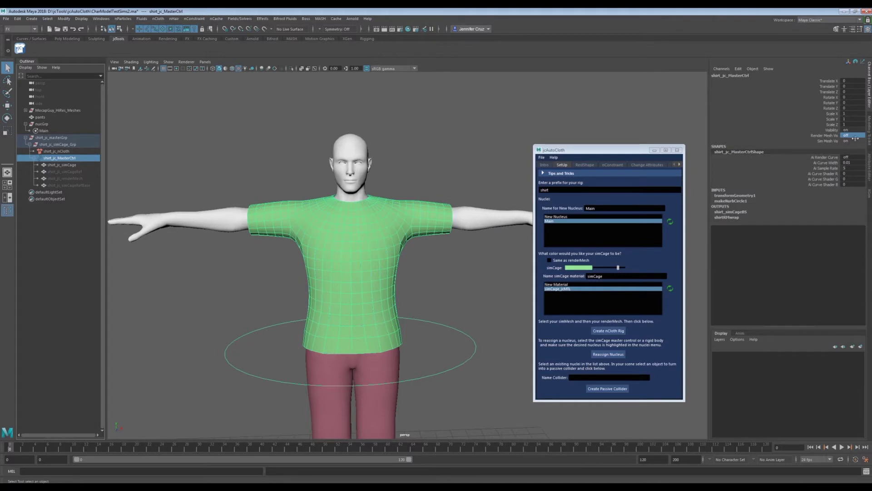
pyautogui.click(856, 136)
pyautogui.click(851, 148)
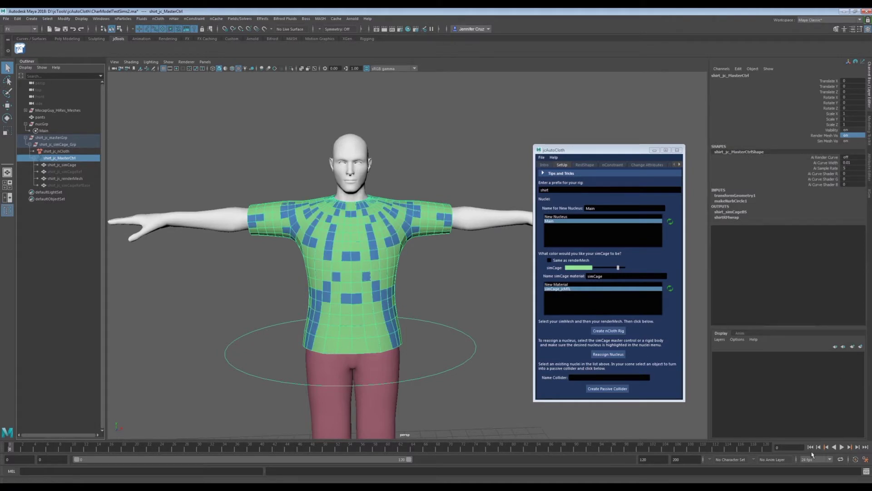
# Play the shirt simulation, rewind to frame 0, and turn off render mesh visibility on shirt_jc_MasterCtrl
pyautogui.click(841, 447)
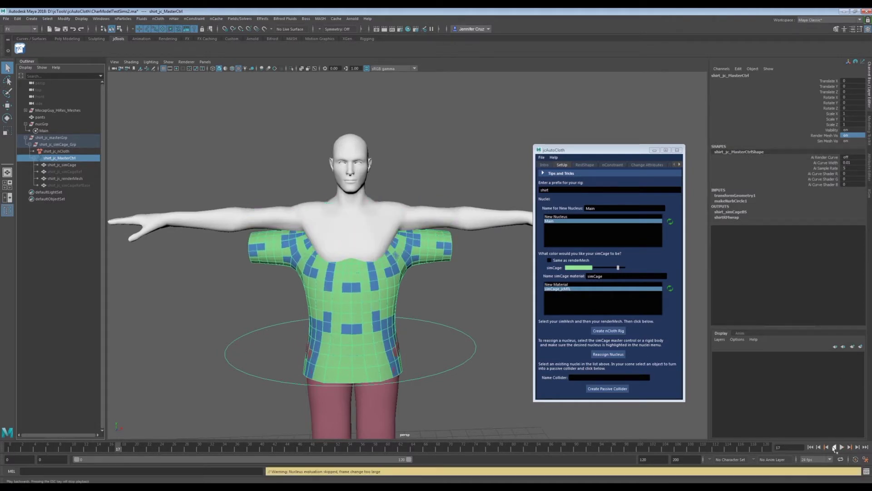
pyautogui.click(810, 447)
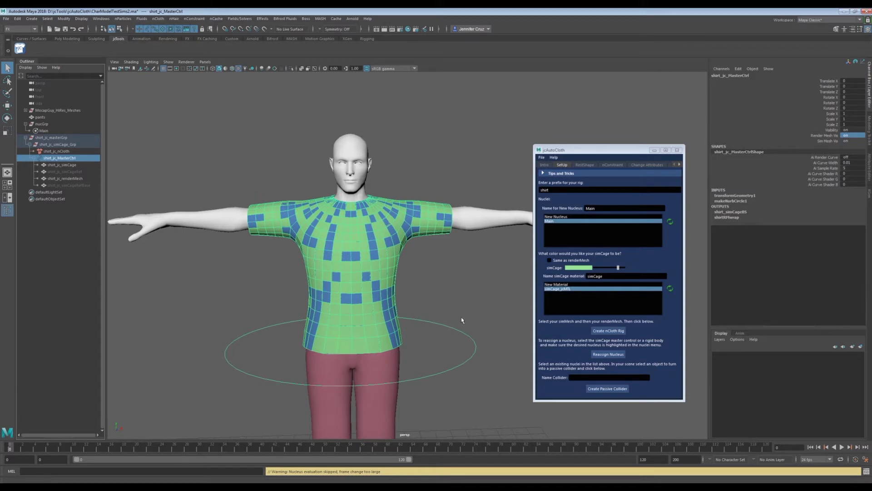
pyautogui.click(853, 136)
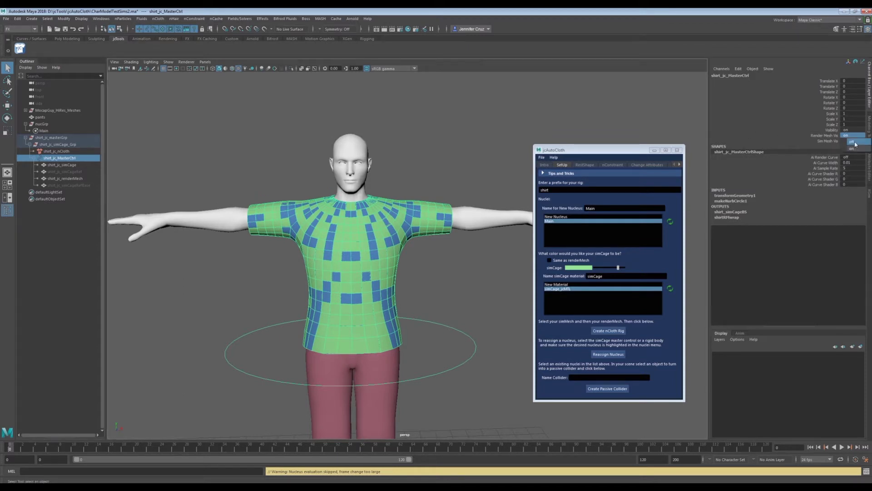
pyautogui.click(853, 142)
# Create a passive collider named "Char" from the character's body mesh, assigned to the Main nucleus
pyautogui.click(489, 227)
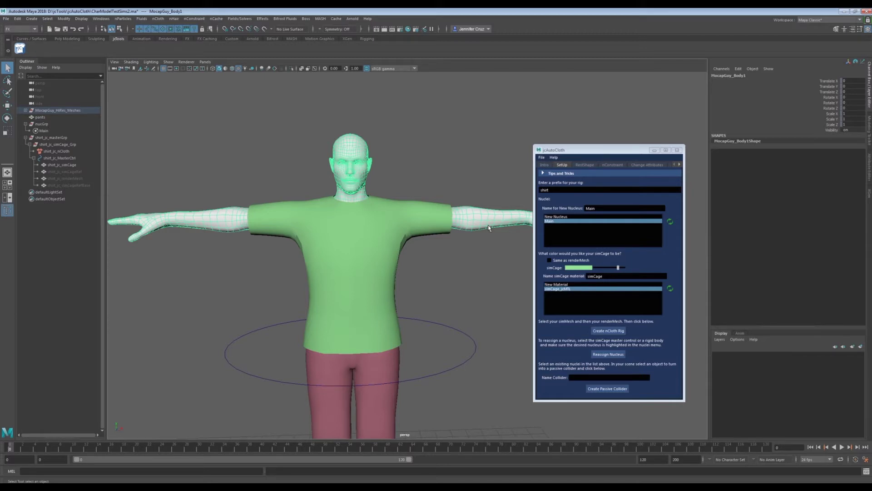
pyautogui.click(588, 377)
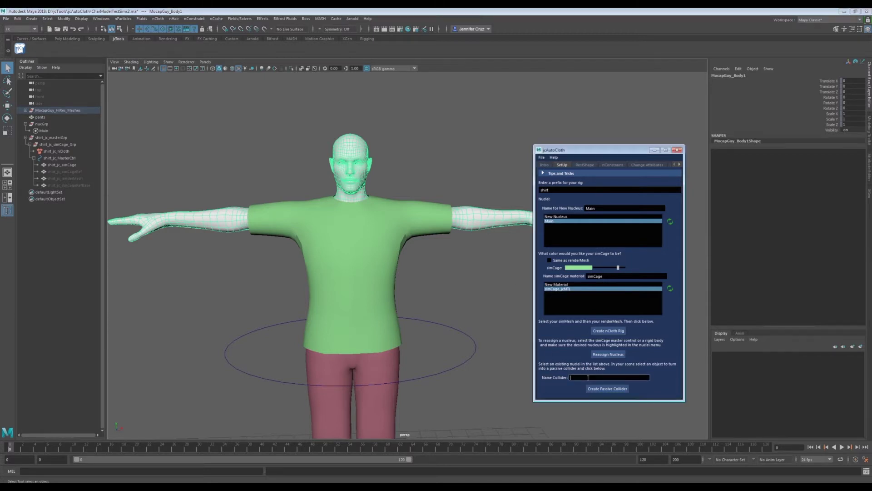
pyautogui.write('Char')
pyautogui.click(566, 222)
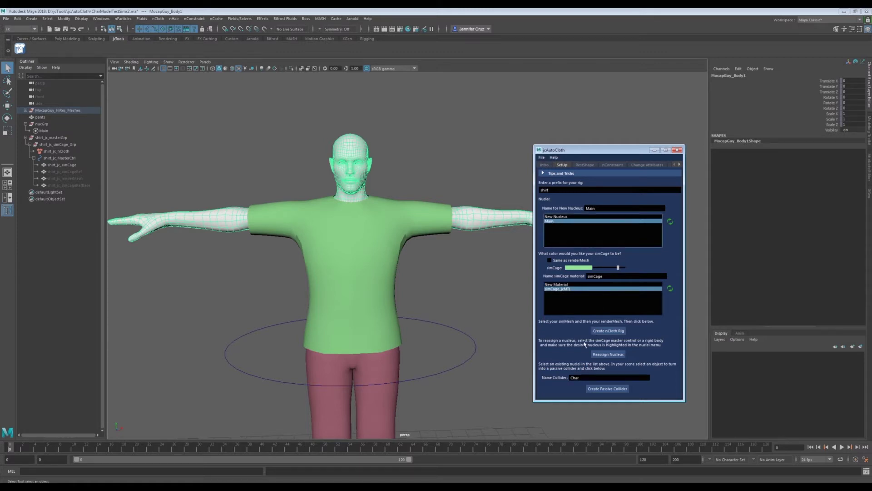
pyautogui.click(608, 389)
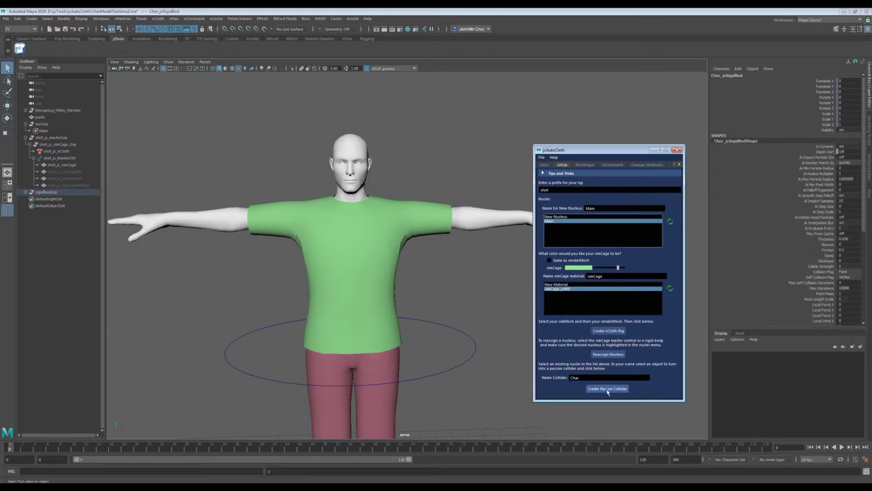
# Expand the rigid body group to inspect the collider, clear the selection, and play the simulation to check the shirt's collision with the body
pyautogui.click(26, 192)
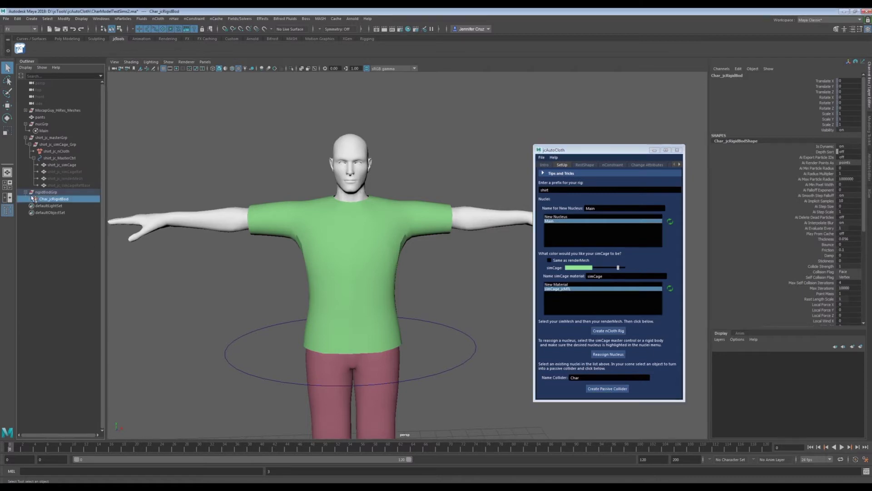
pyautogui.click(81, 192)
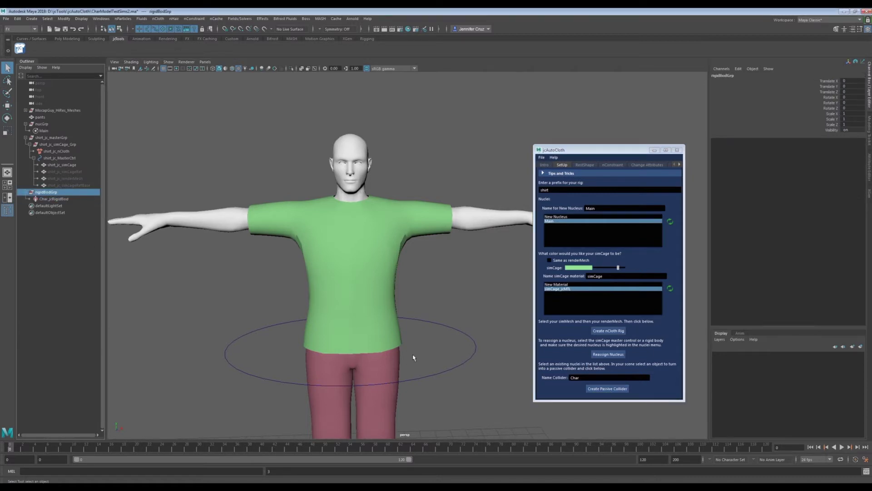
pyautogui.click(527, 402)
pyautogui.click(842, 447)
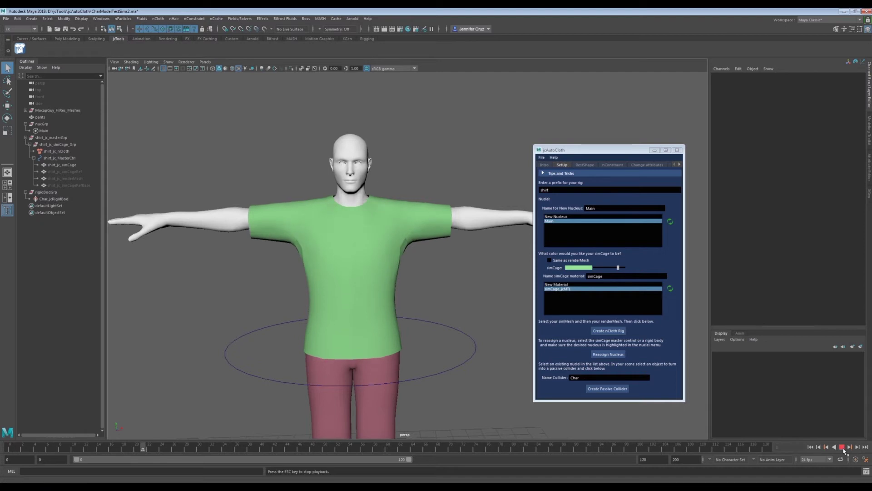
# Stop the playback, rewind to frame 0, and set shirt_jc_MasterCtrl to show the render mesh and hide the sim mesh
pyautogui.click(842, 446)
pyautogui.click(458, 327)
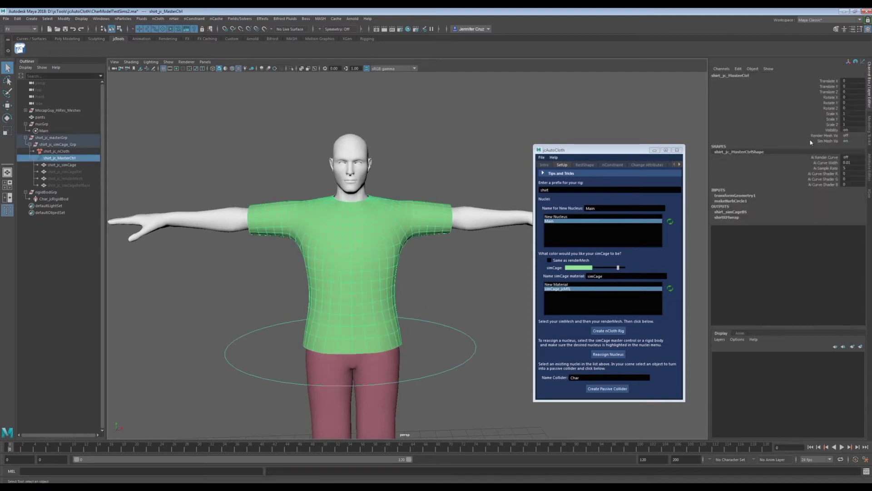
pyautogui.click(845, 141)
pyautogui.click(848, 146)
# Play the simulation to check the shirt's render mesh against the body, then return to frame 0
pyautogui.click(842, 447)
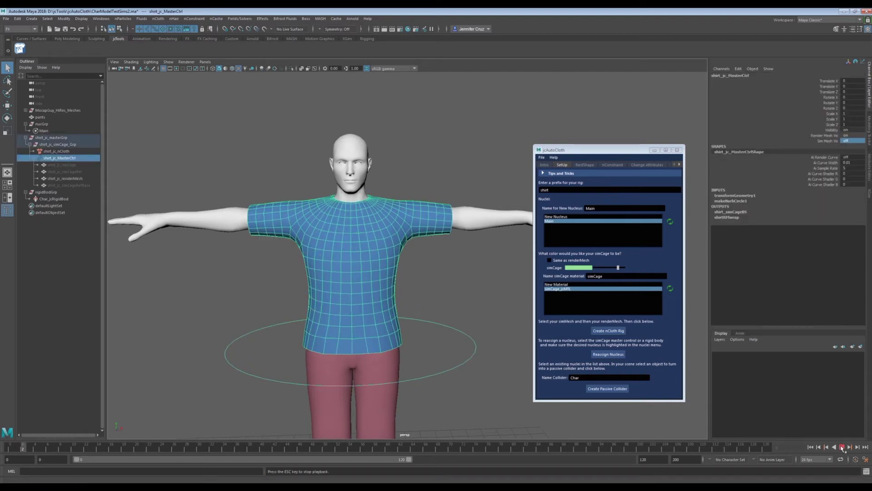
pyautogui.click(841, 447)
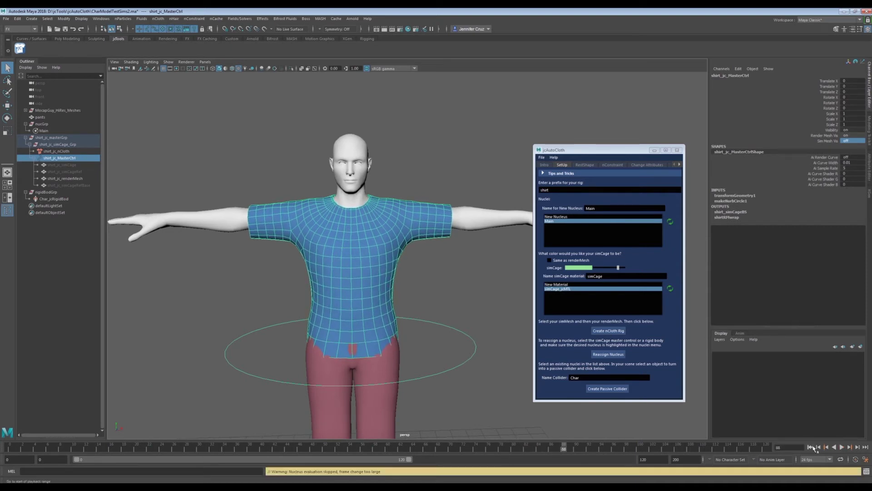
pyautogui.click(813, 447)
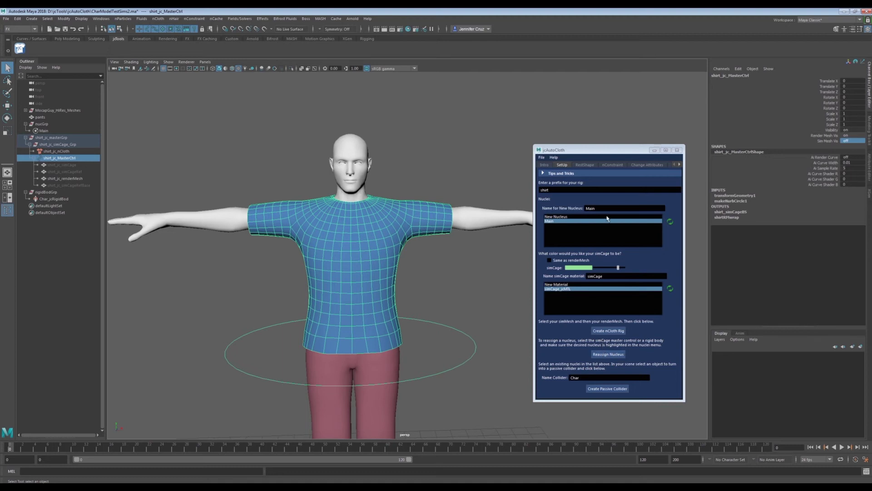
# Reassign the shirt rig to a new nucleus named "foo", then play the simulation to test it and rewind to frame 0
pyautogui.click(548, 217)
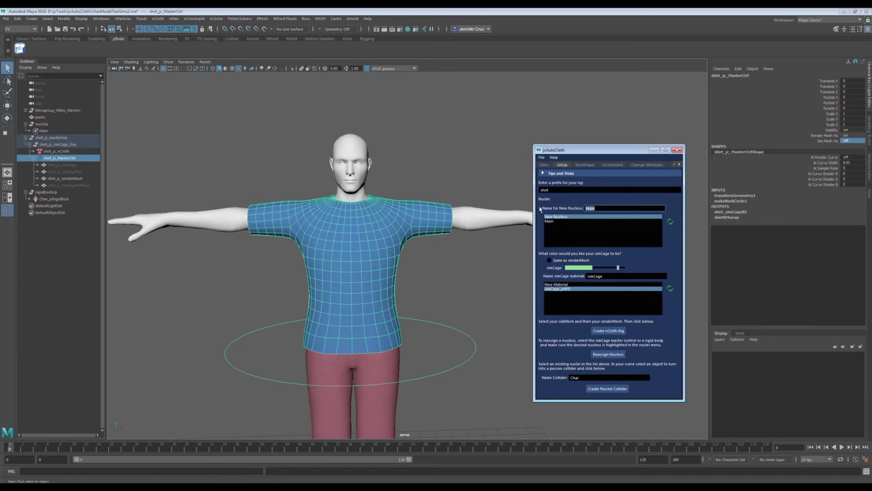
pyautogui.write('foo')
pyautogui.click(609, 355)
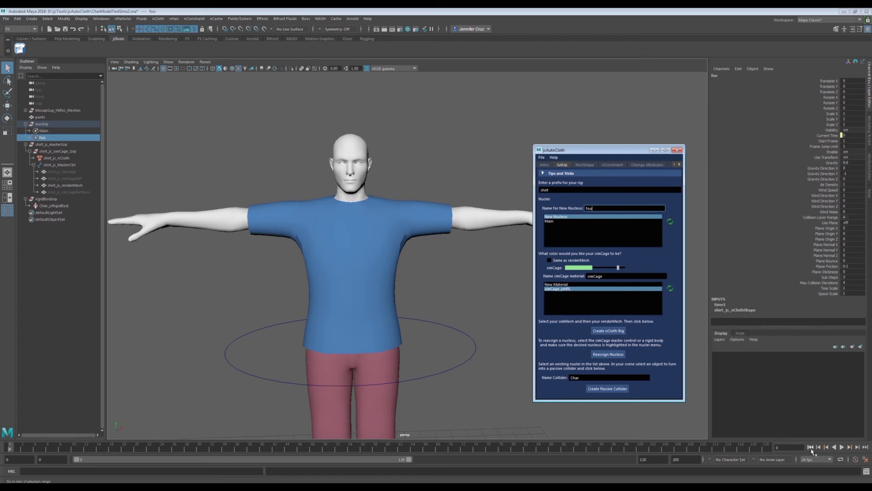
pyautogui.click(842, 446)
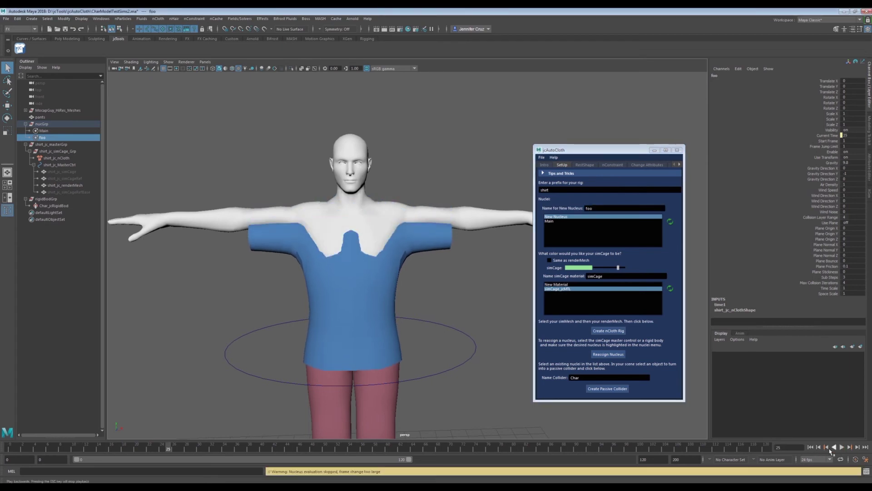
pyautogui.click(811, 446)
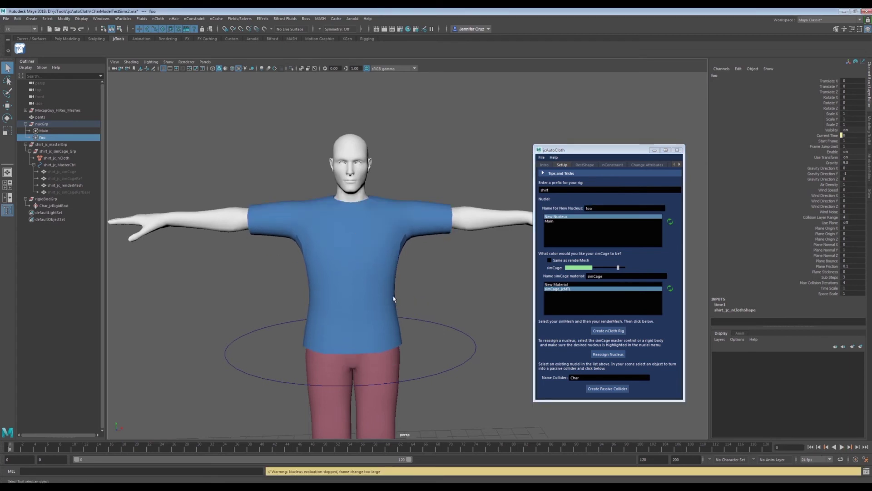
# Refresh the nuclei list, reassign the shirt's sim cage to the Main nucleus, and play the simulation before rewinding to frame 0
pyautogui.click(670, 222)
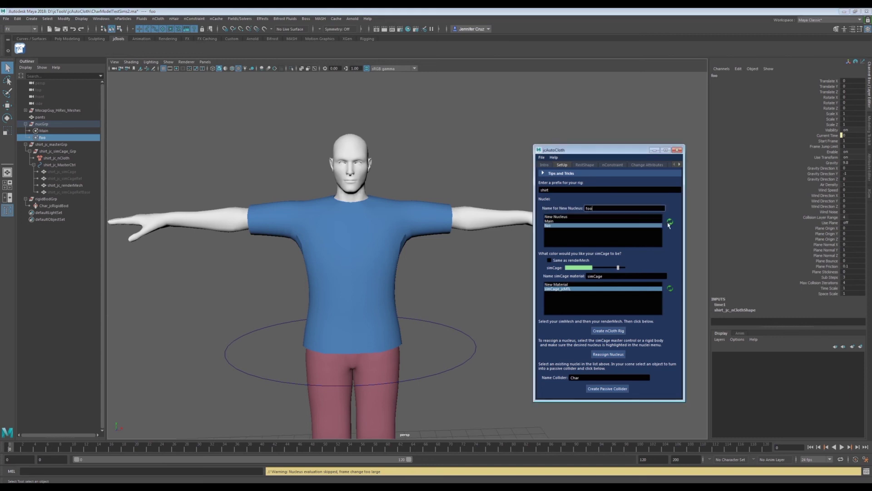
pyautogui.click(565, 221)
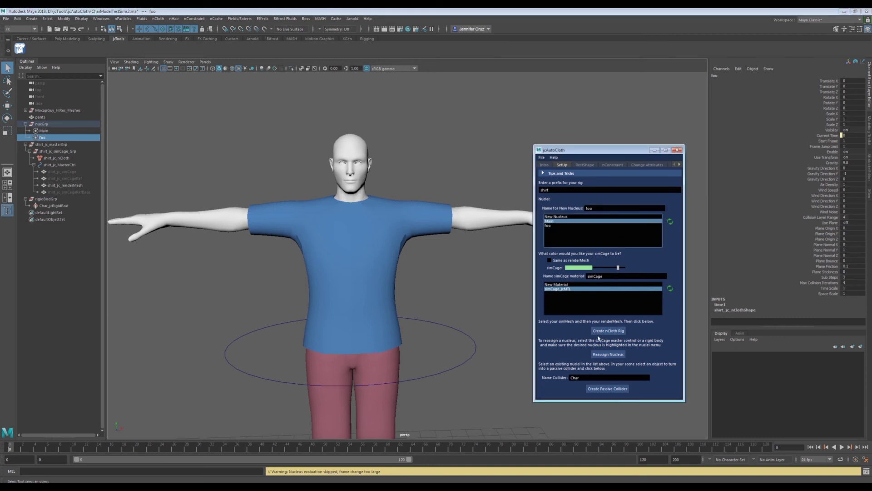
pyautogui.click(608, 354)
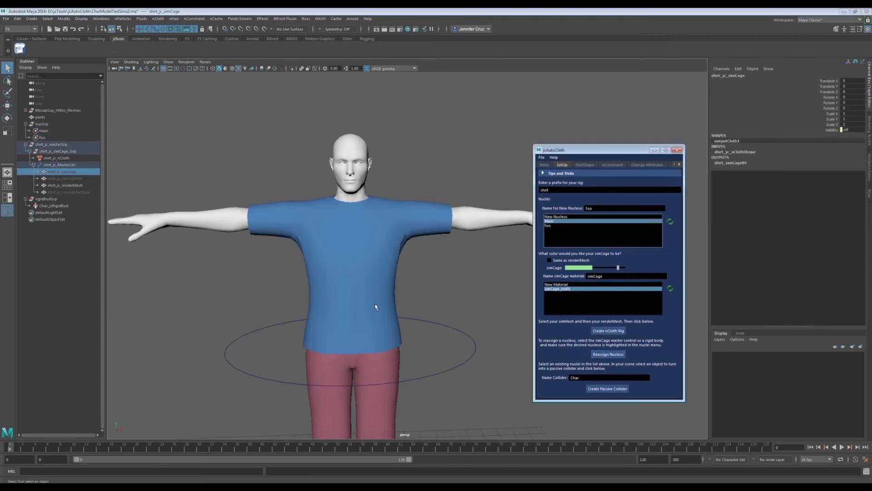
pyautogui.click(842, 447)
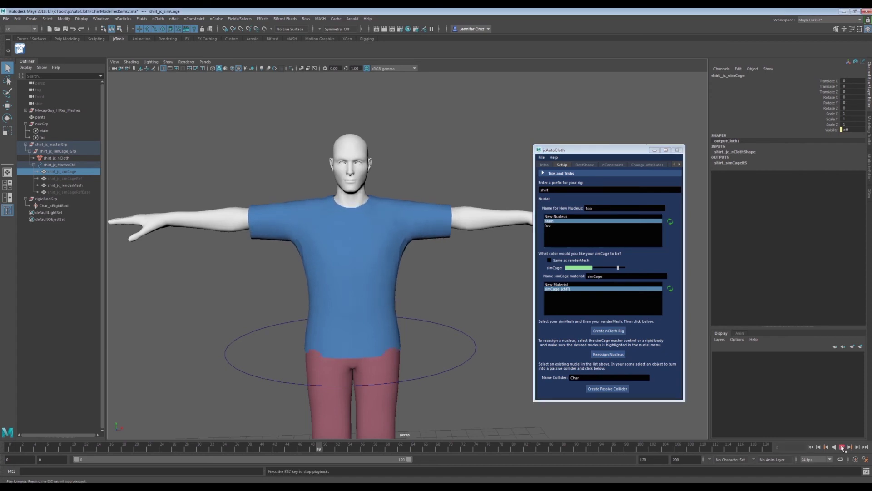
pyautogui.click(810, 447)
# Delete the unused foo nucleus from the scene and refresh the nuclei list
pyautogui.click(43, 138)
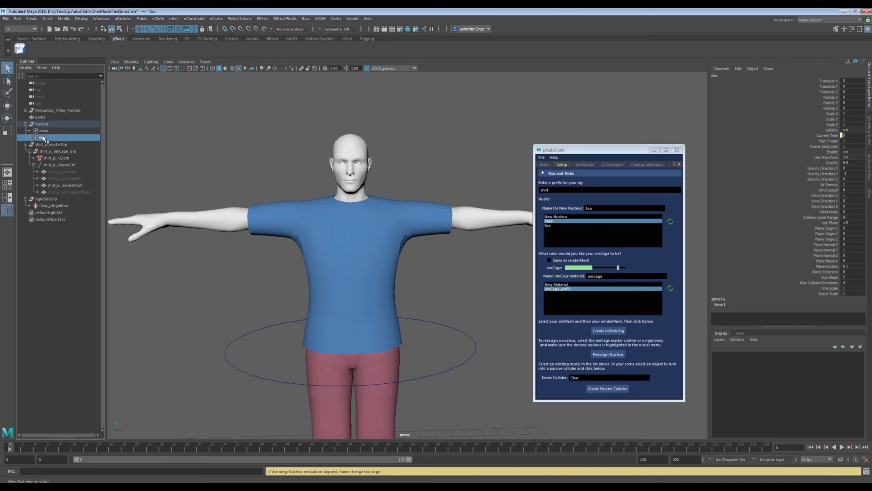
pyautogui.press('Delete')
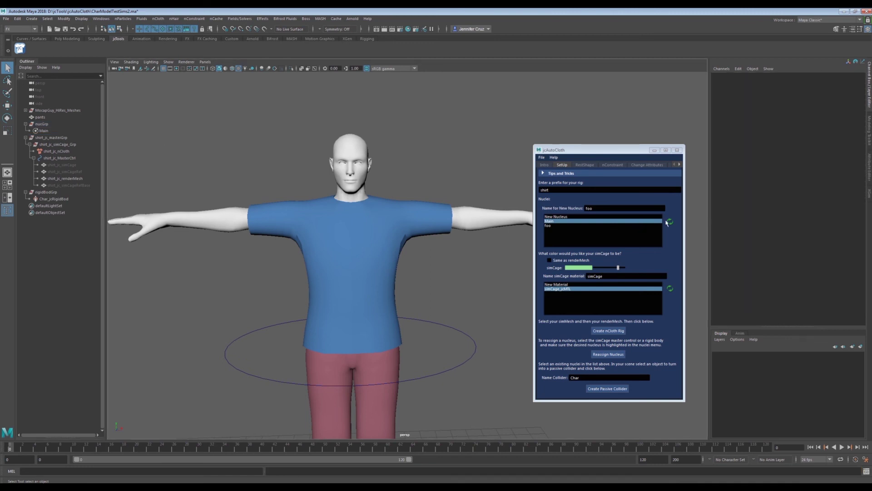
pyautogui.click(669, 222)
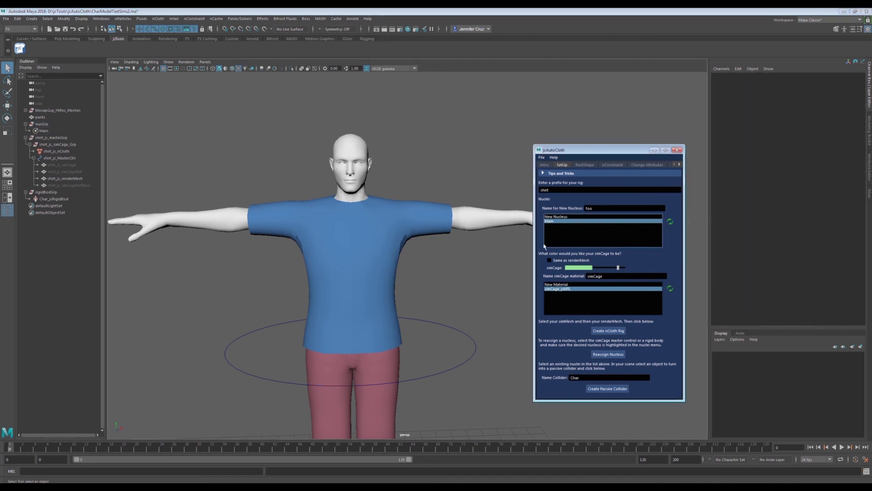
pyautogui.click(517, 283)
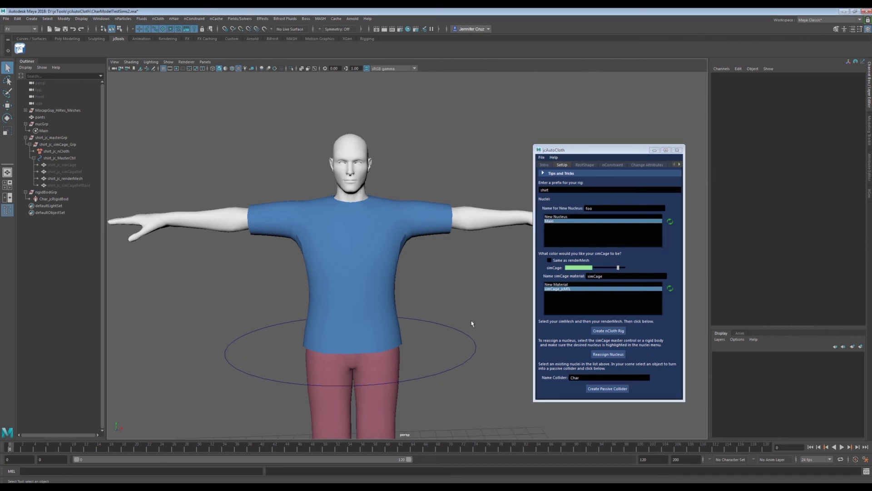